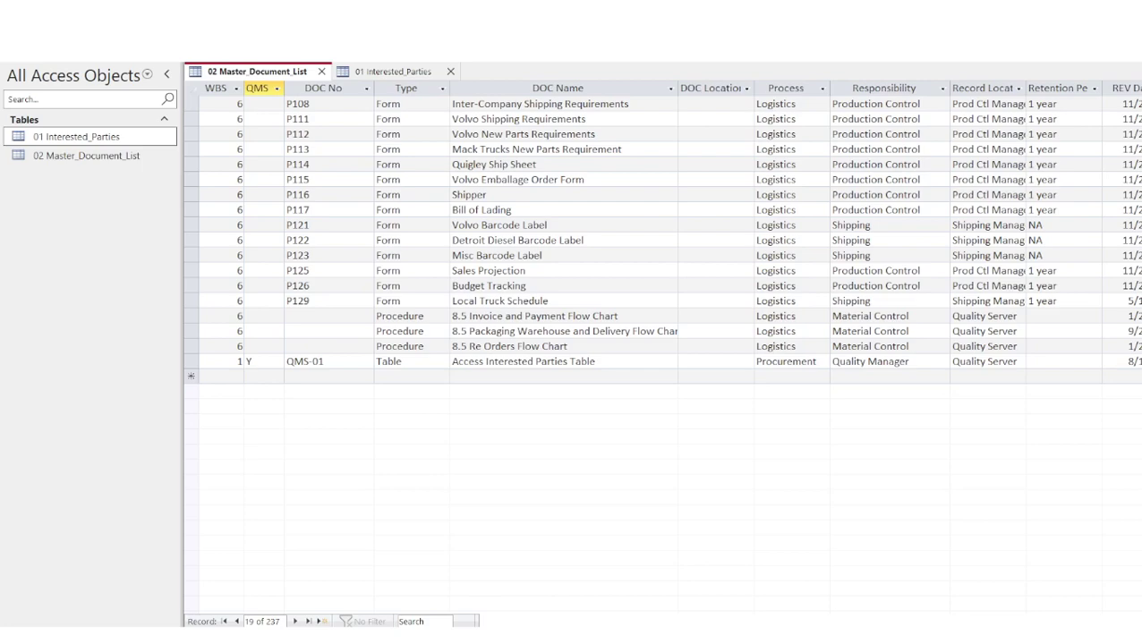
- Insert a new blank table, Table1, from the Create tab using Alt+C, T, N
{"action": "scroll", "coordinate": [662, 358], "scroll_direction": "up", "scroll_amount": 20}
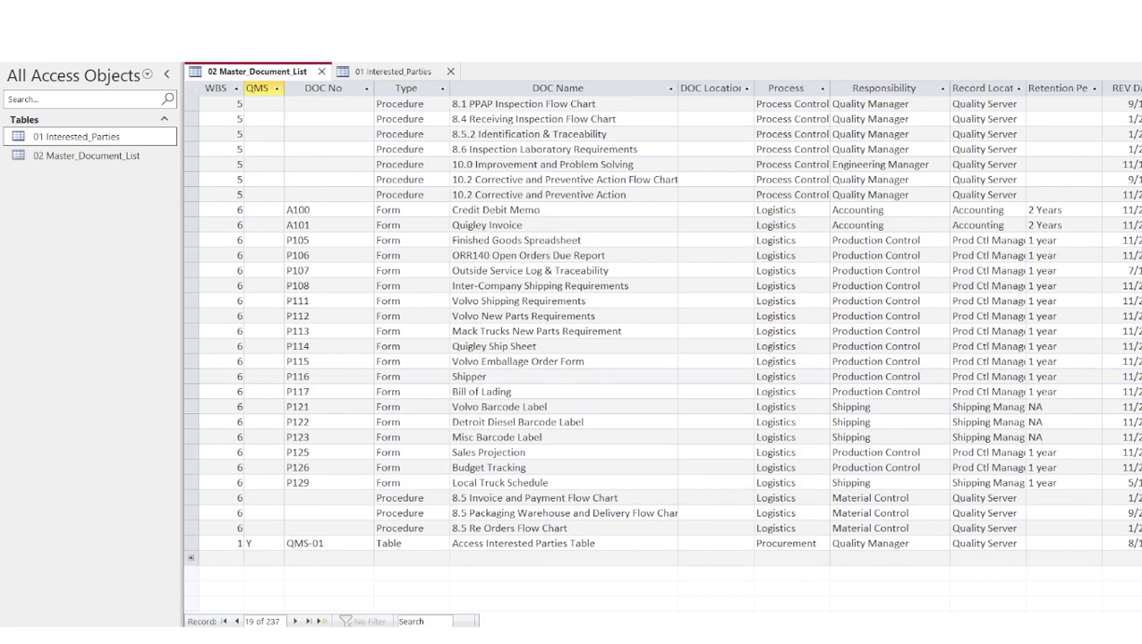
{"action": "scroll", "coordinate": [662, 358], "scroll_direction": "up", "scroll_amount": 20}
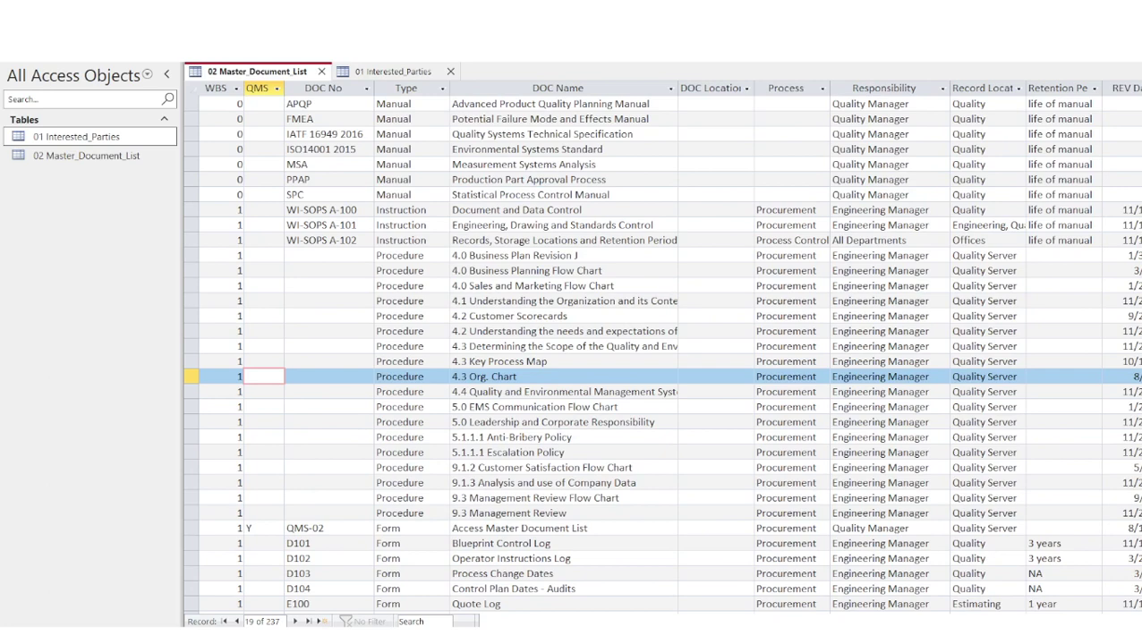
{"action": "scroll", "coordinate": [662, 357], "scroll_direction": "down", "scroll_amount": 5}
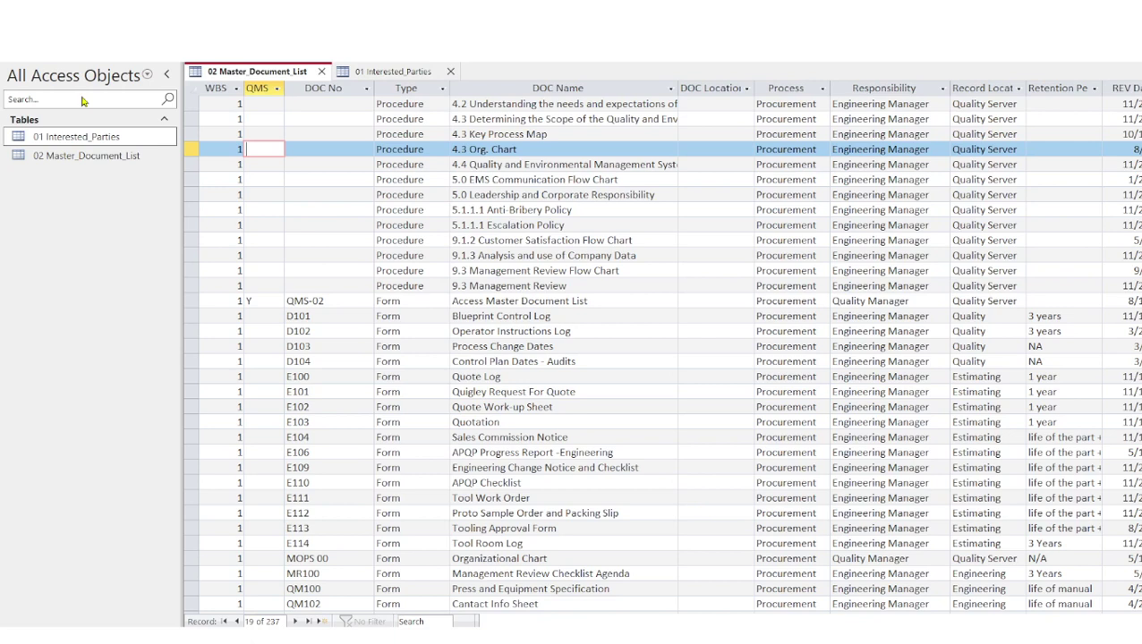
{"action": "key", "text": "alt+c"}
{"action": "key", "text": "t"}
{"action": "key", "text": "n"}
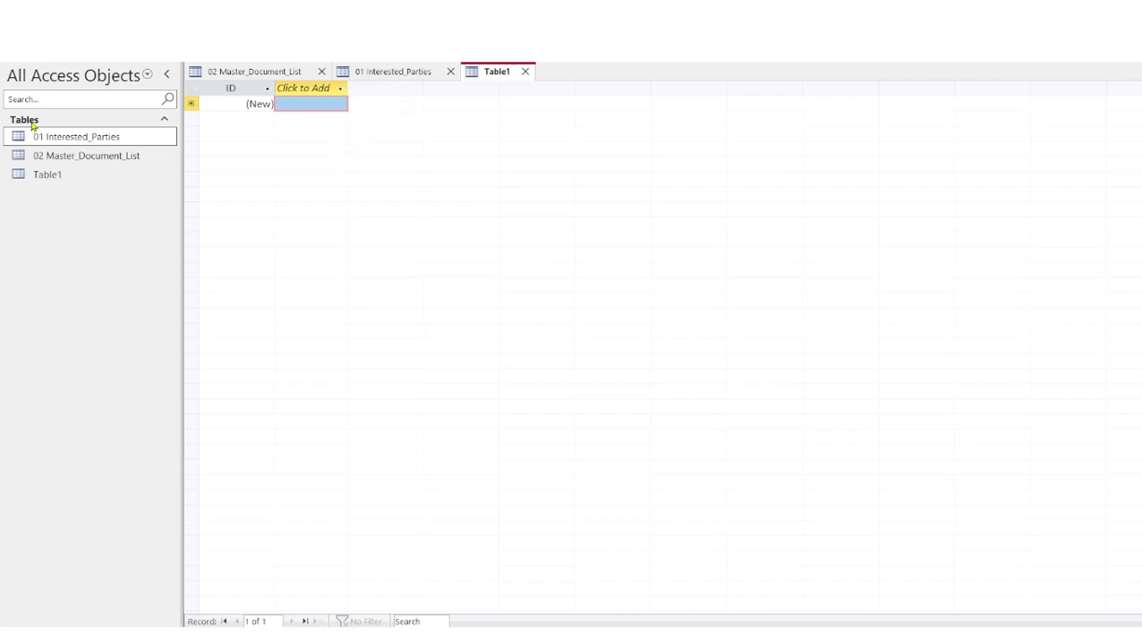
{"action": "left_click", "coordinate": [77, 189]}
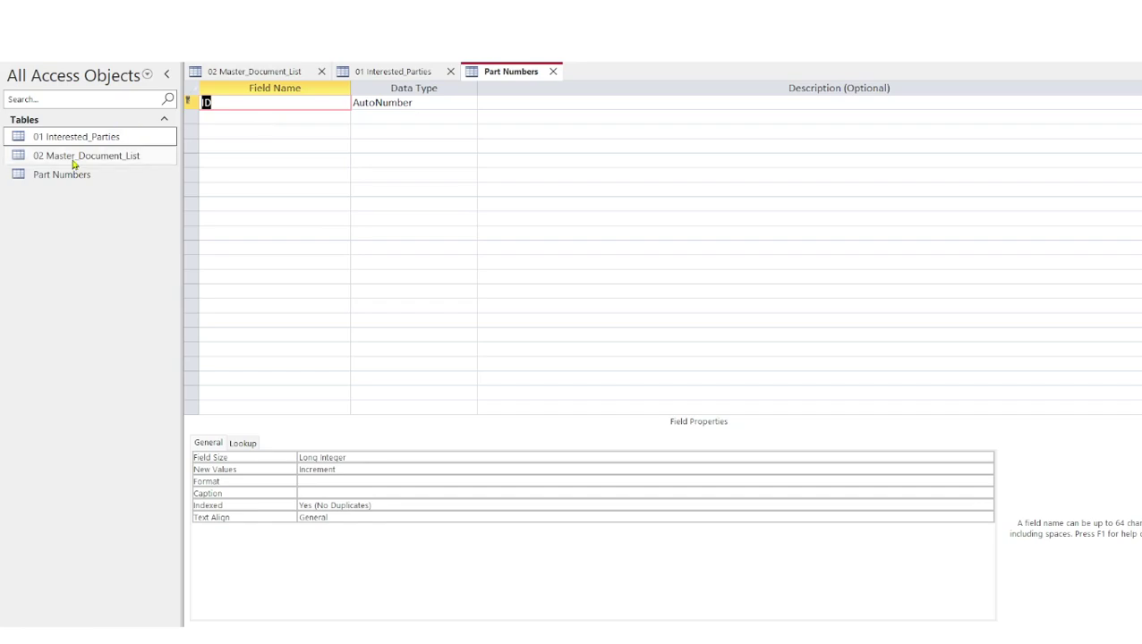
{"action": "left_click", "coordinate": [120, 155]}
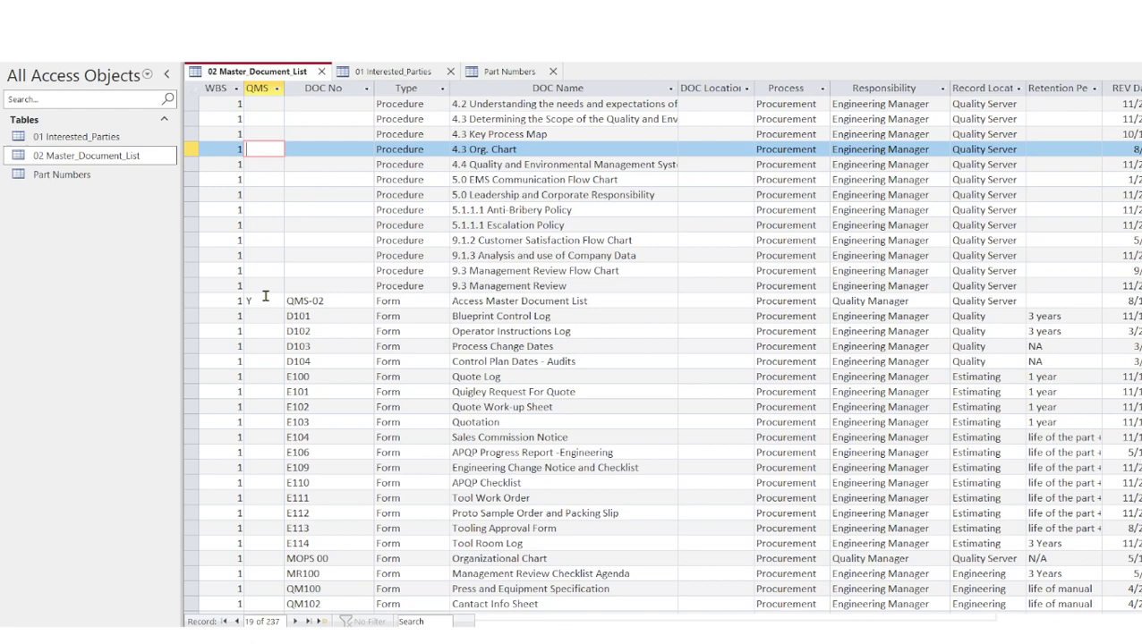
{"action": "left_click", "coordinate": [399, 72]}
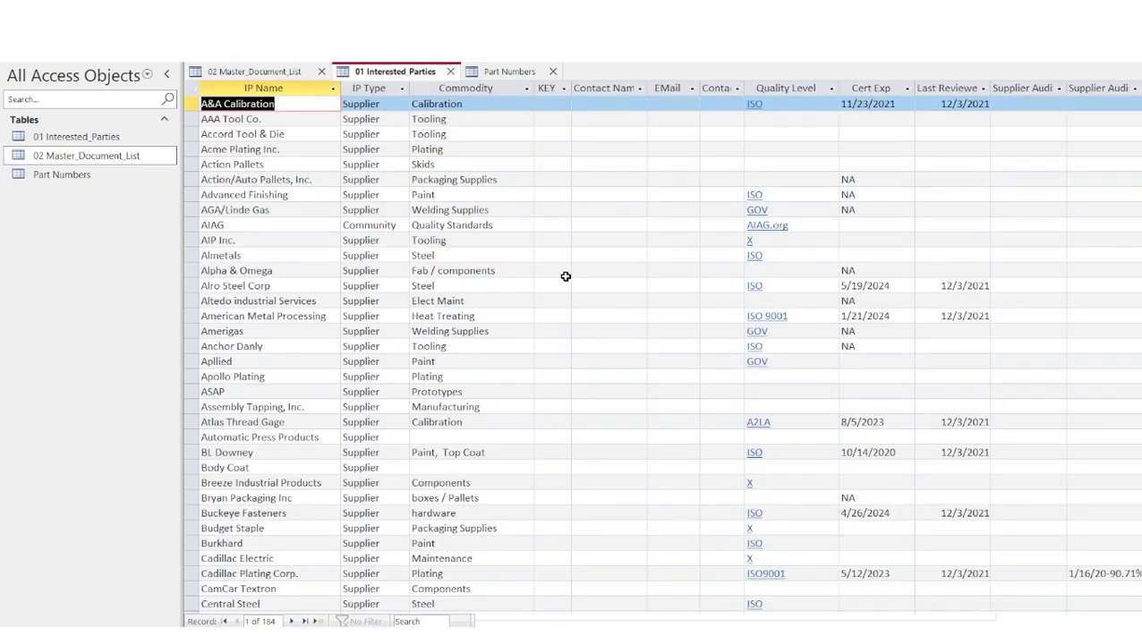
{"action": "left_click", "coordinate": [254, 73]}
{"action": "left_click", "coordinate": [500, 77]}
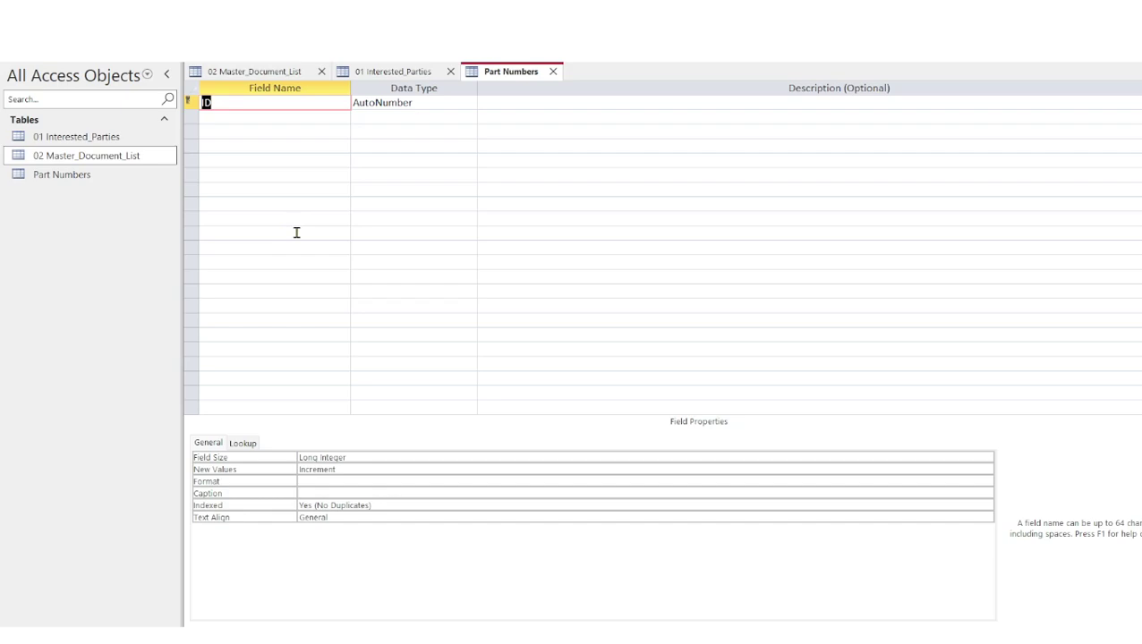
{"action": "left_click", "coordinate": [264, 71]}
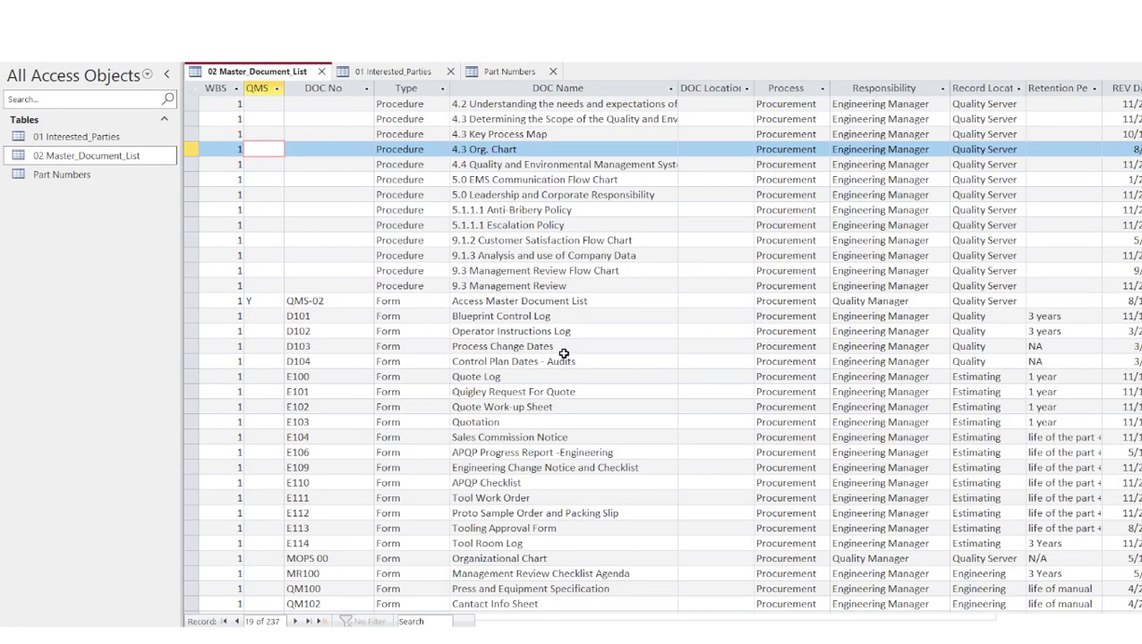
{"action": "left_click_drag", "start_coordinate": [765, 622], "coordinate": [828, 621]}
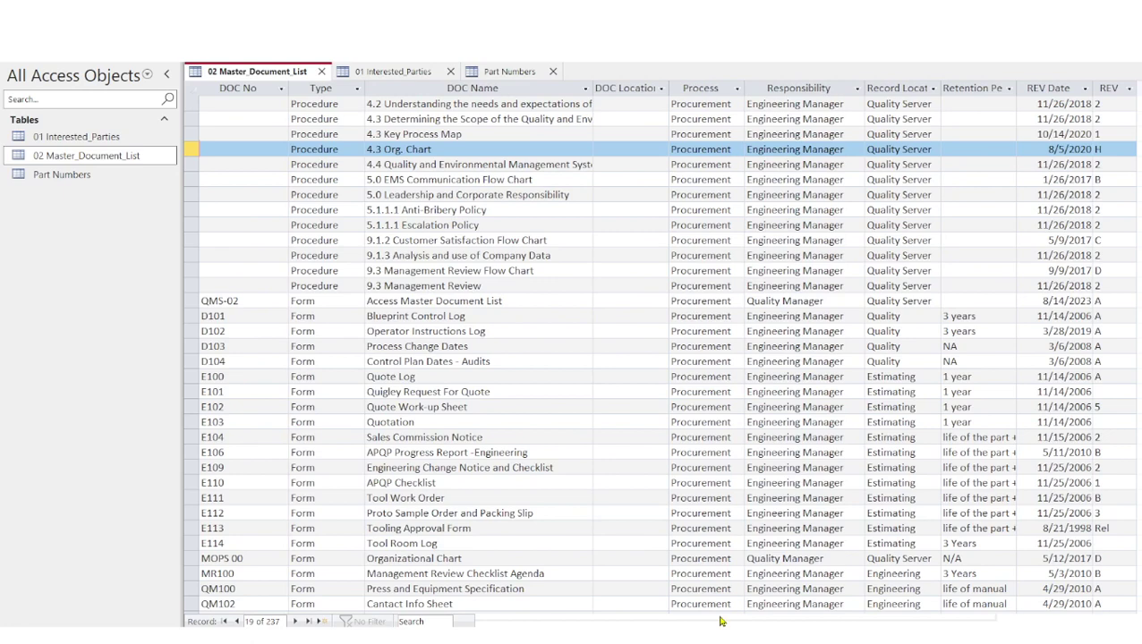
{"action": "left_click_drag", "start_coordinate": [720, 621], "coordinate": [655, 614]}
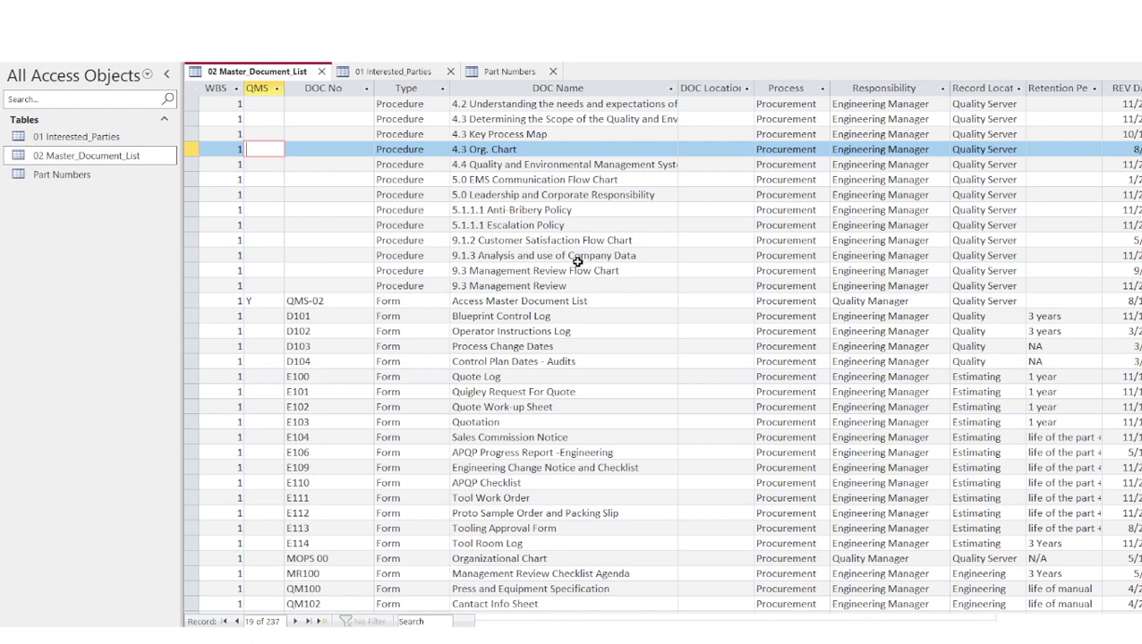
{"action": "left_click_drag", "start_coordinate": [716, 626], "coordinate": [850, 634]}
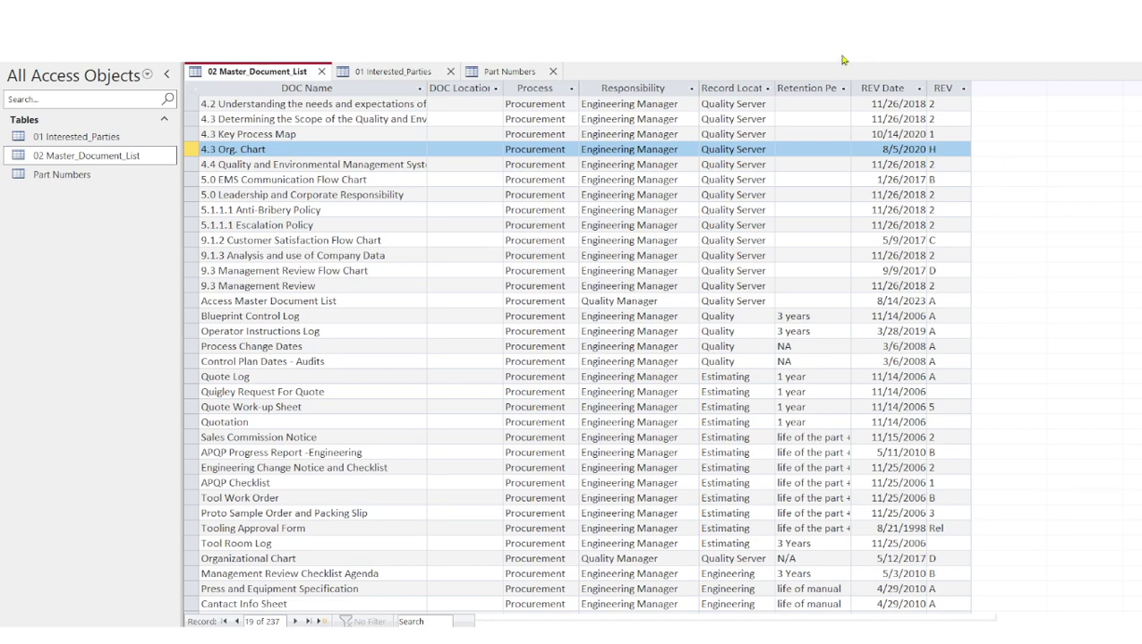
{"action": "left_click", "coordinate": [512, 72]}
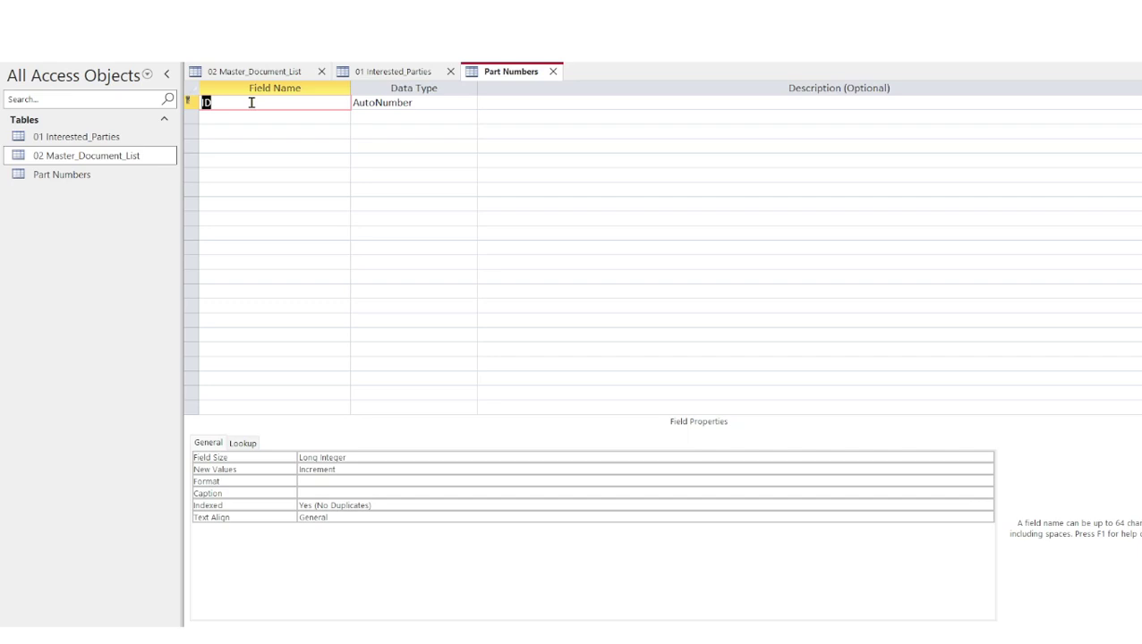
- Enter Part Number and Drawing Number as Short Text fields
{"action": "type", "text": "Part Number"}
{"action": "key", "text": "Tab"}
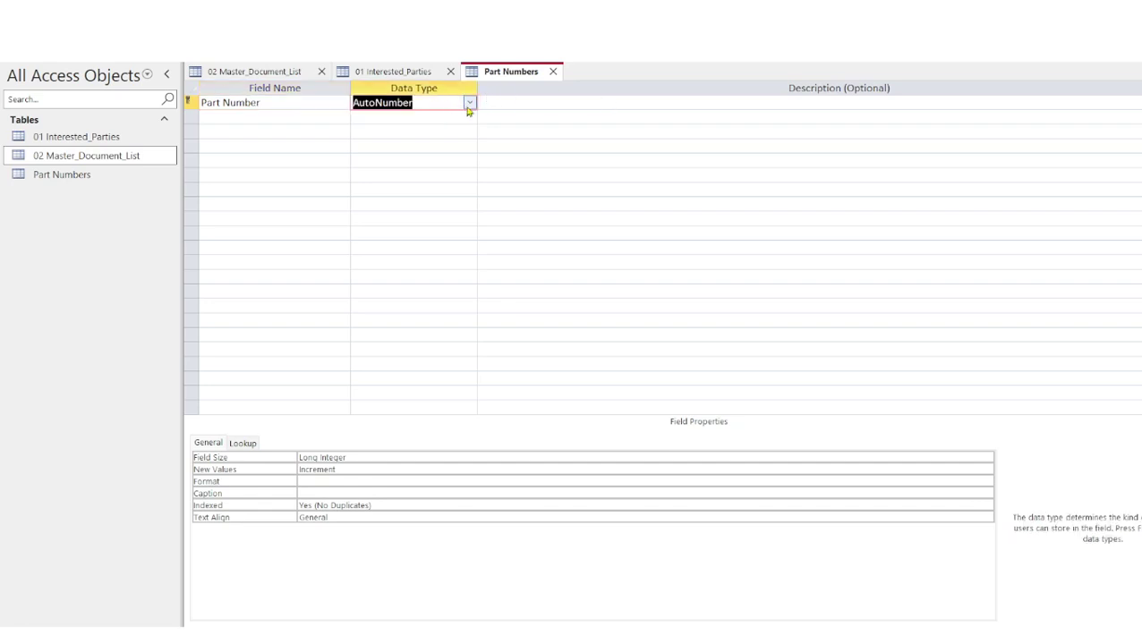
{"action": "type", "text": "s"}
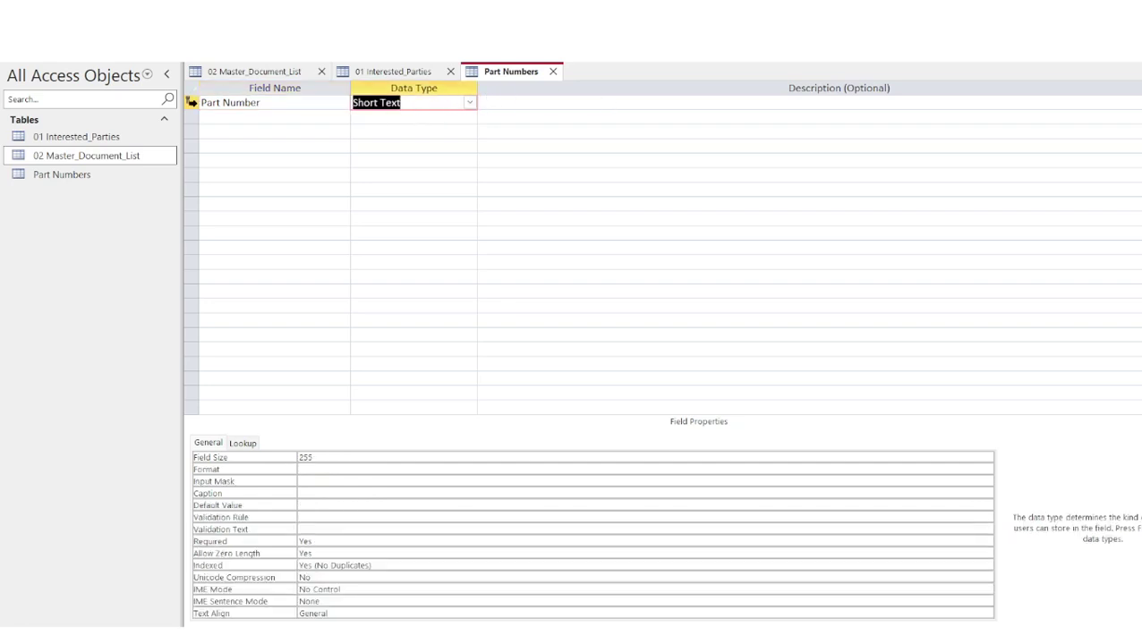
{"action": "left_click", "coordinate": [202, 115]}
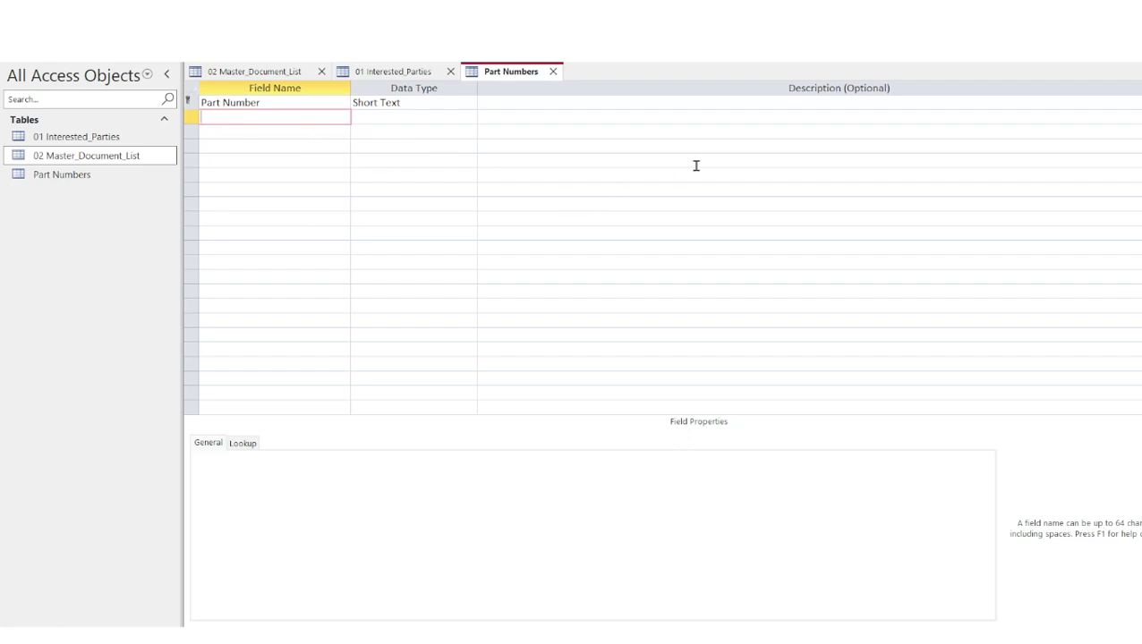
{"action": "type", "text": "Drawing Number"}
{"action": "key", "text": "Tab"}
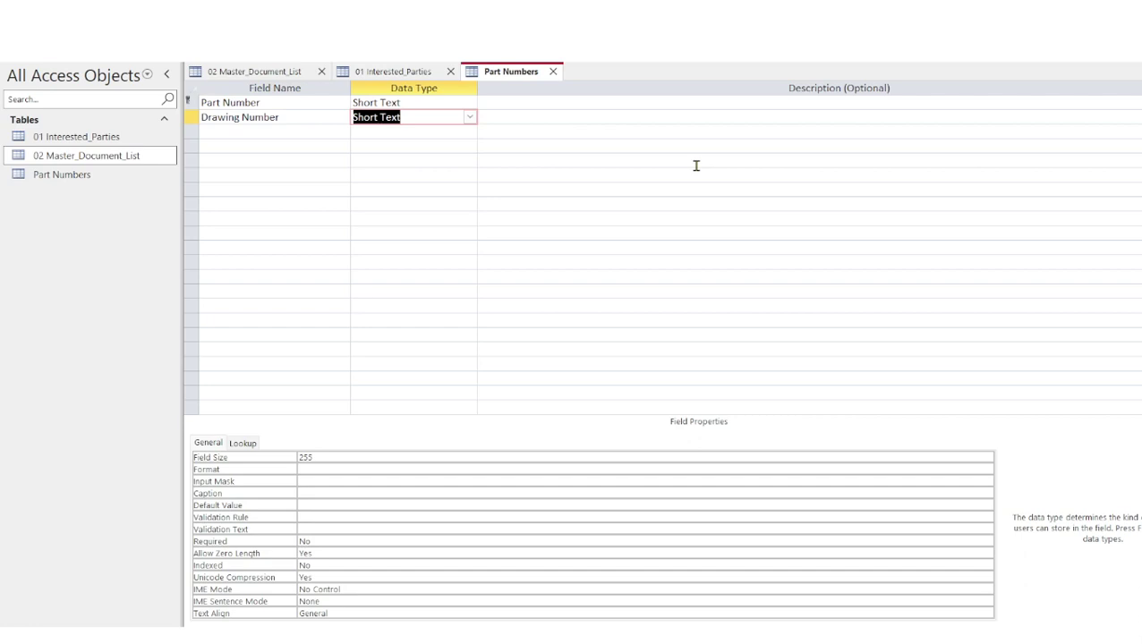
{"action": "key", "text": "Down"}
{"action": "key", "text": "Left"}
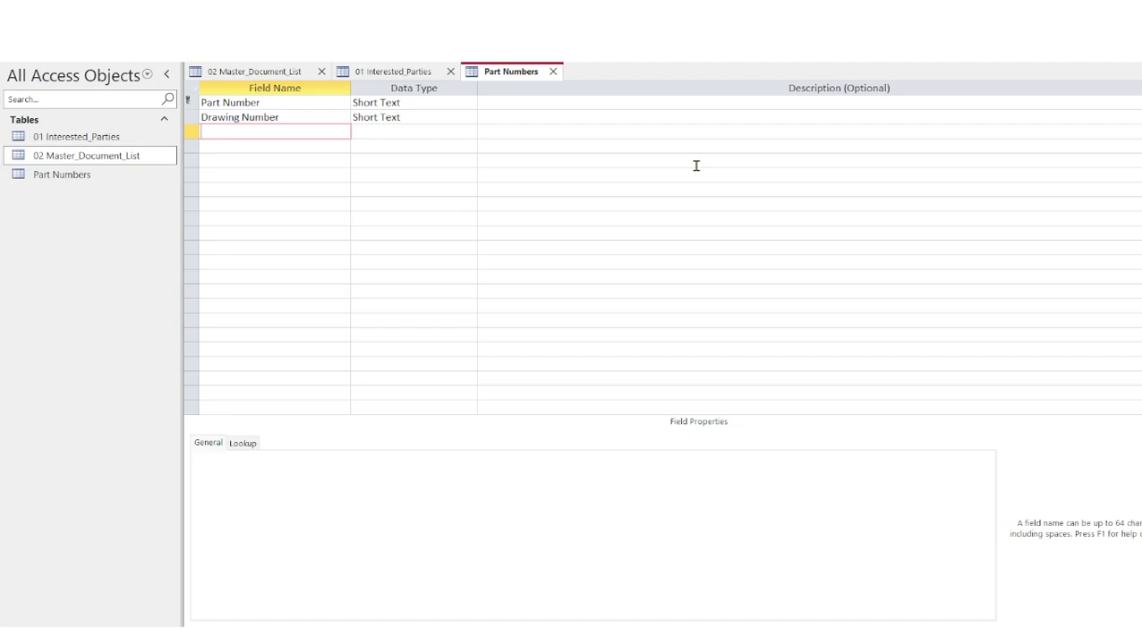
- Add Part Name as Short Text and Blueprint Date as a Date/Time field
{"action": "type", "text": "Part Name"}
{"action": "key", "text": "Tab"}
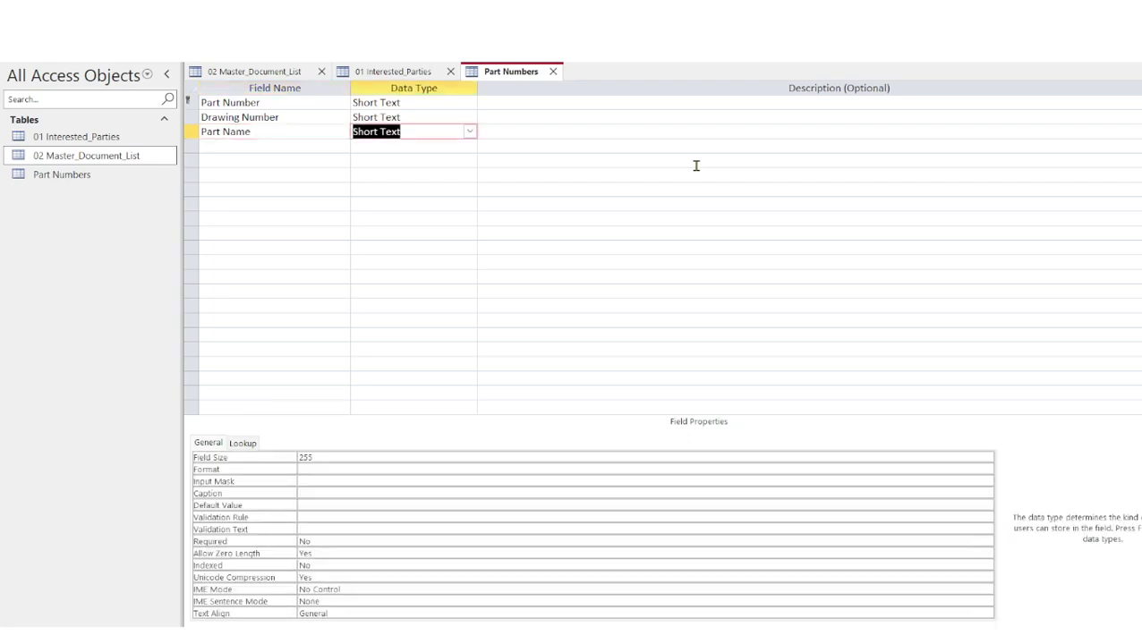
{"action": "key", "text": "Down"}
{"action": "key", "text": "shift+Tab"}
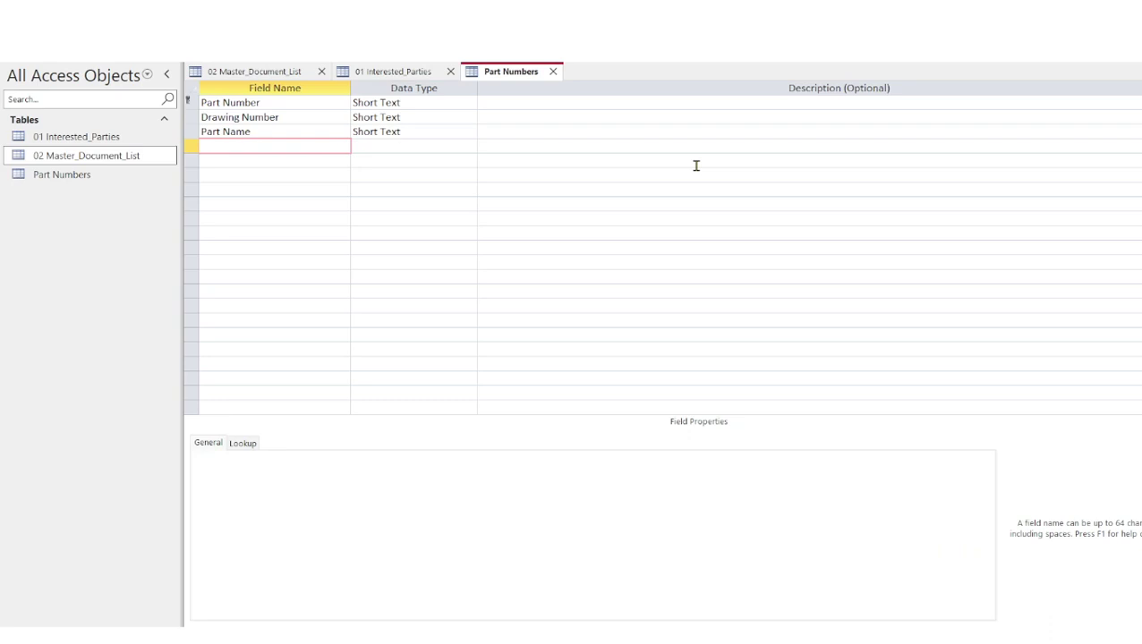
{"action": "type", "text": "Blueprint Date"}
{"action": "key", "text": "Tab"}
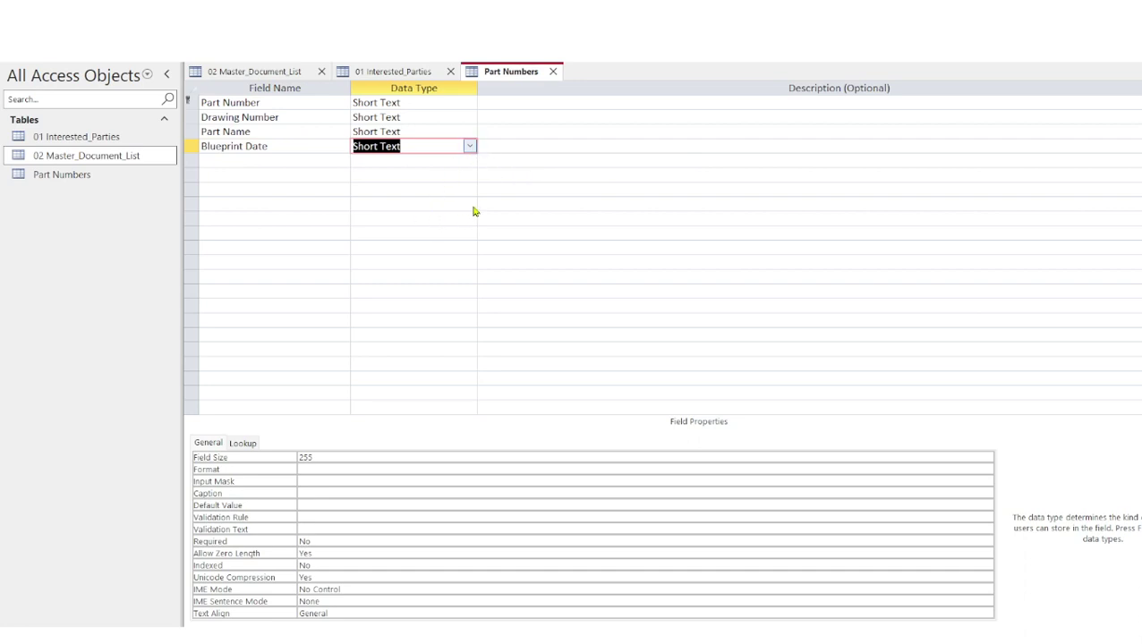
{"action": "type", "text": "d"}
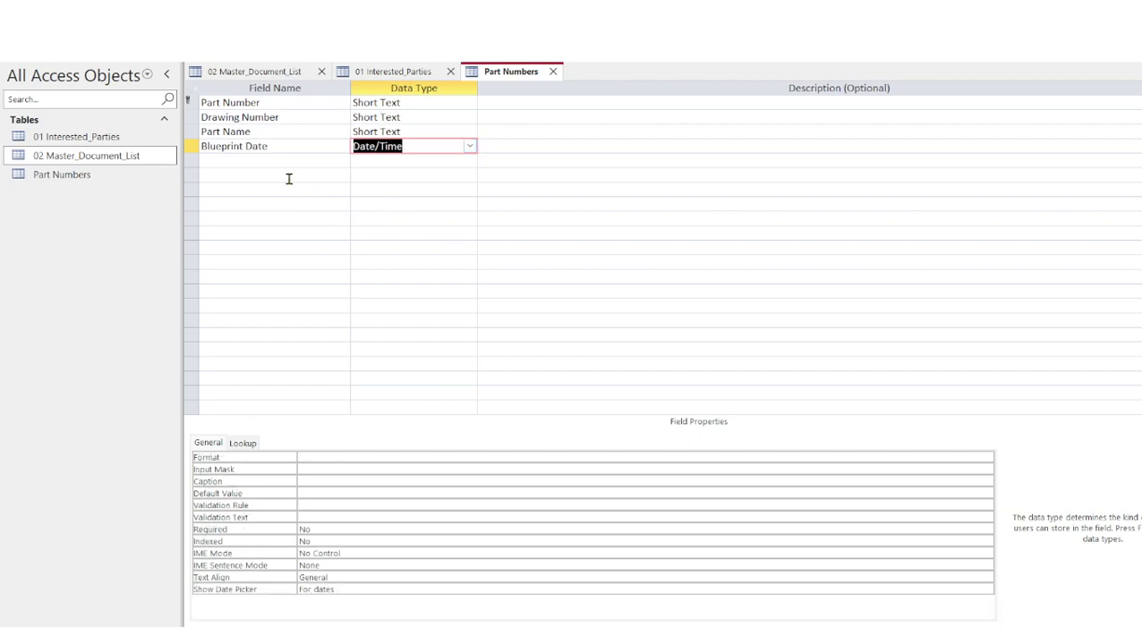
{"action": "left_click", "coordinate": [273, 160]}
- Add Revision Level as a Short Text field
{"action": "type", "text": "R"}
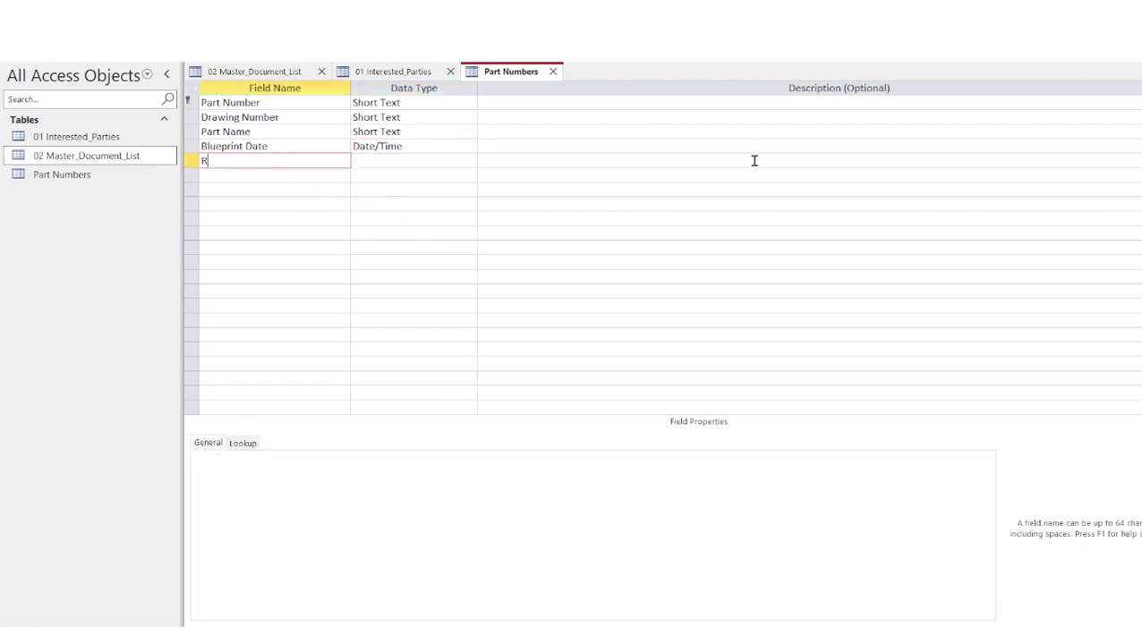
{"action": "type", "text": "evision Level"}
{"action": "key", "text": "Tab"}
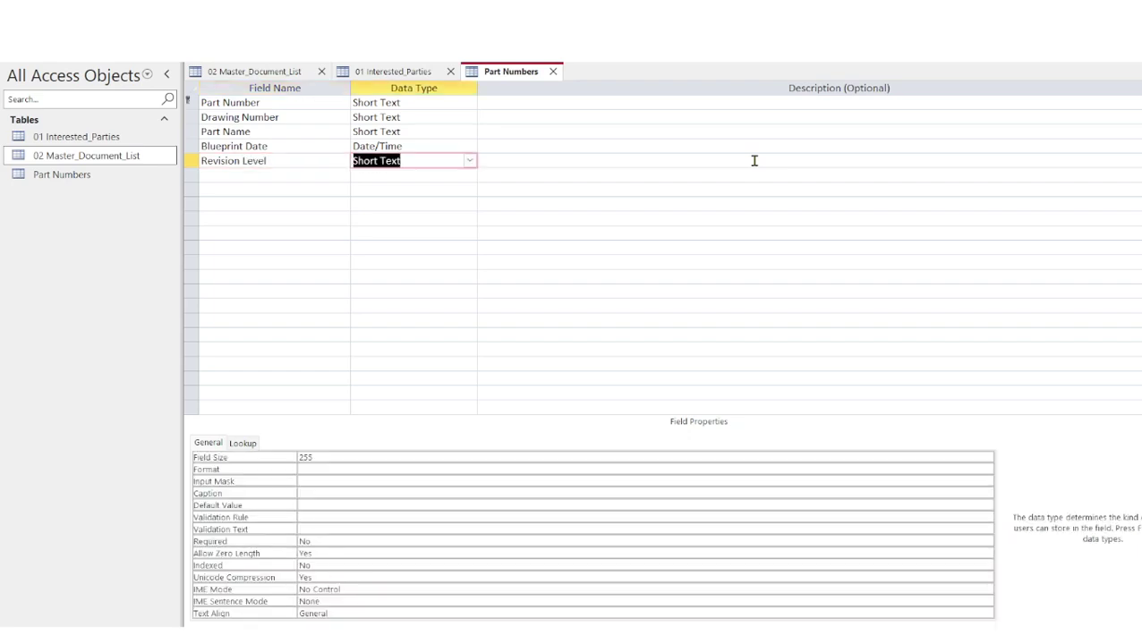
{"action": "key", "text": "Down"}
{"action": "key", "text": "Left"}
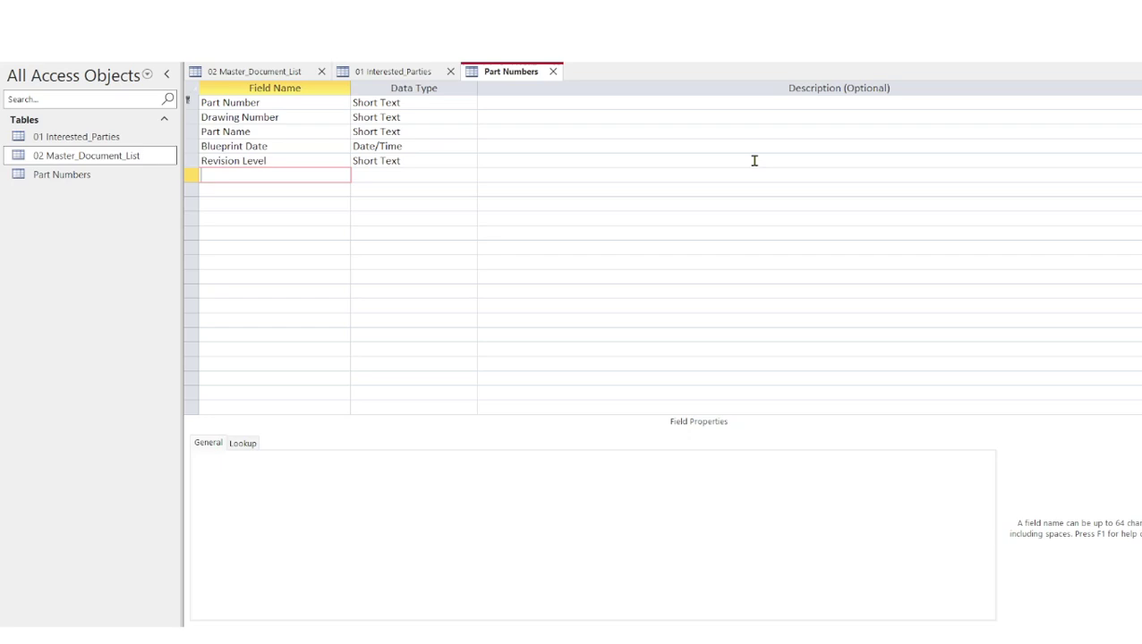
- Add PPAP APP Date as a Date/Time field in the next row
{"action": "type", "text": "PPAP APP Date"}
{"action": "key", "text": "Tab"}
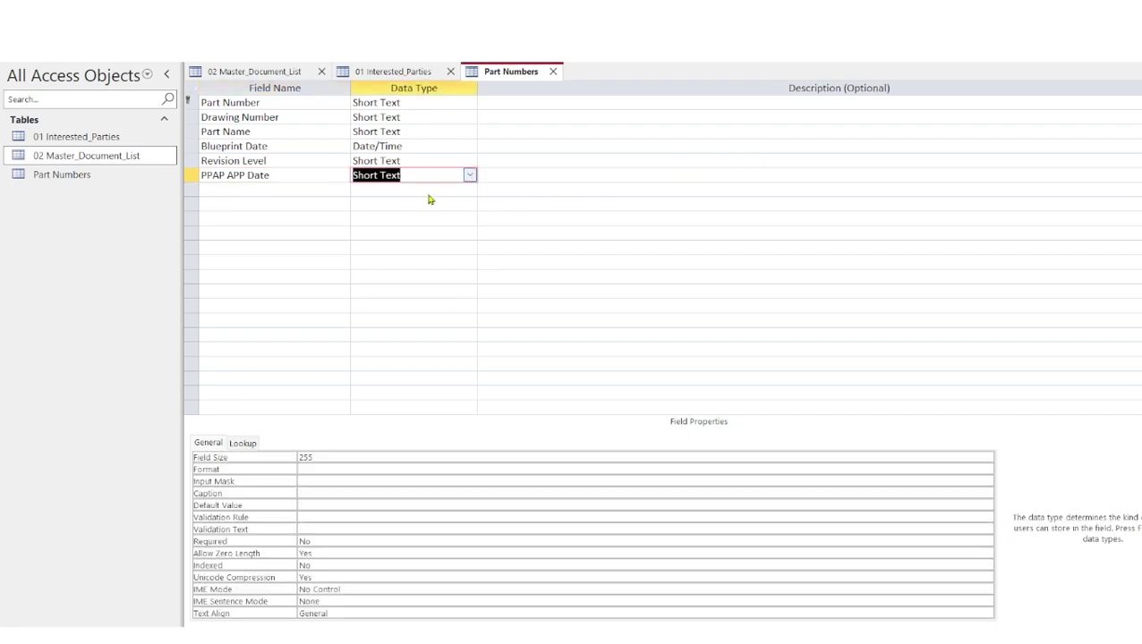
{"action": "type", "text": "d"}
{"action": "left_click", "coordinate": [266, 198]}
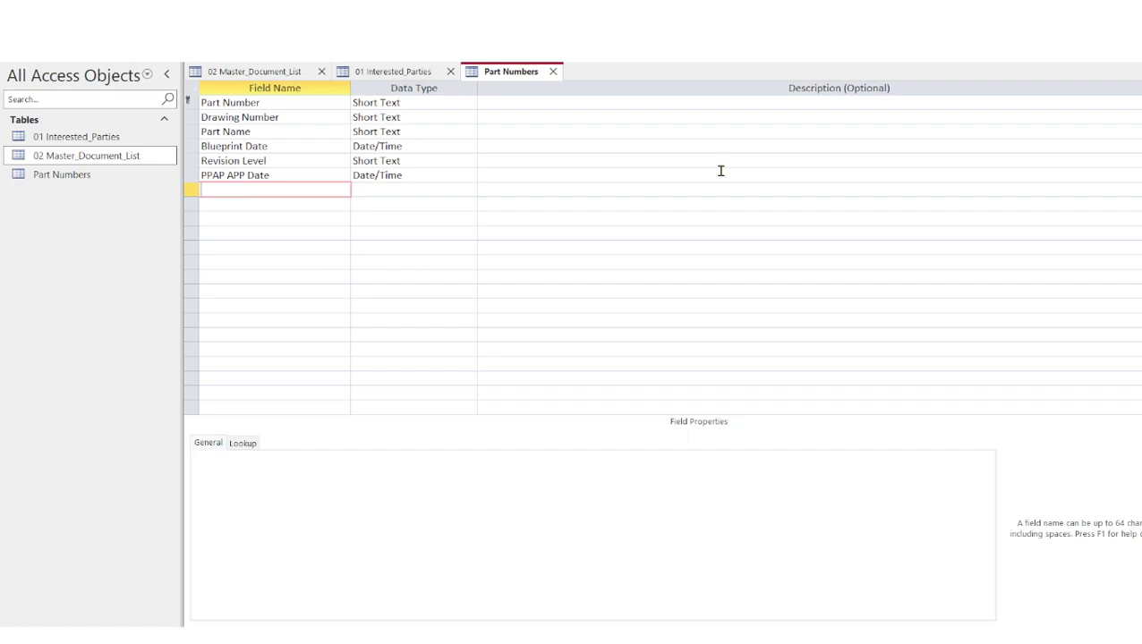
- Review Part Number's Required, Allow Zero Length and Indexed (Yes, No Duplicates) properties
{"action": "left_click", "coordinate": [188, 102]}
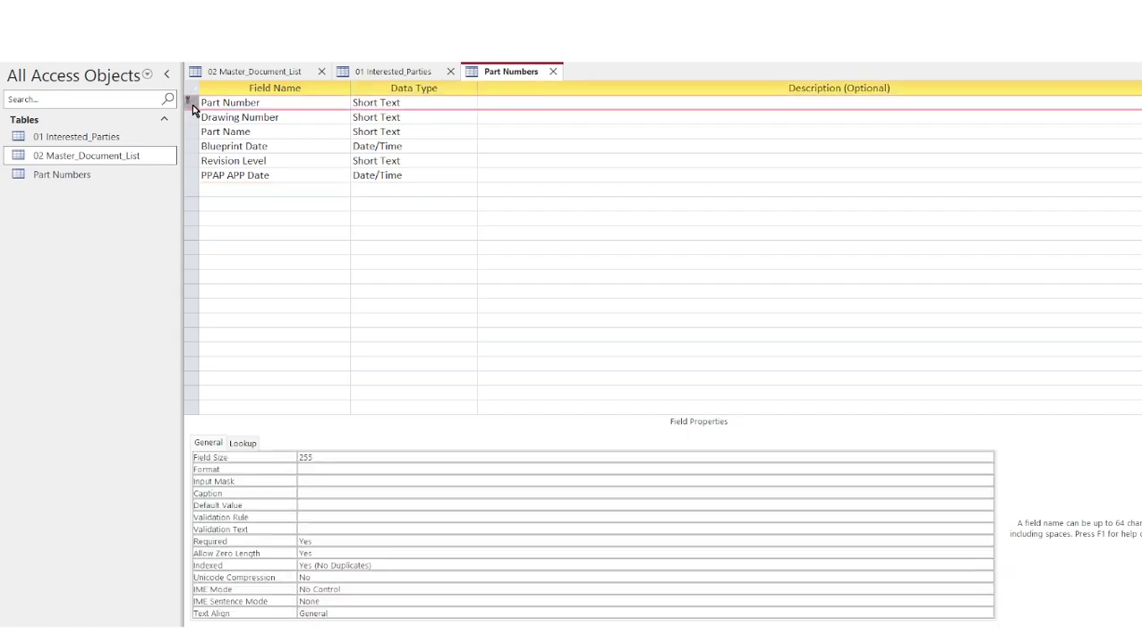
{"action": "left_click", "coordinate": [311, 542]}
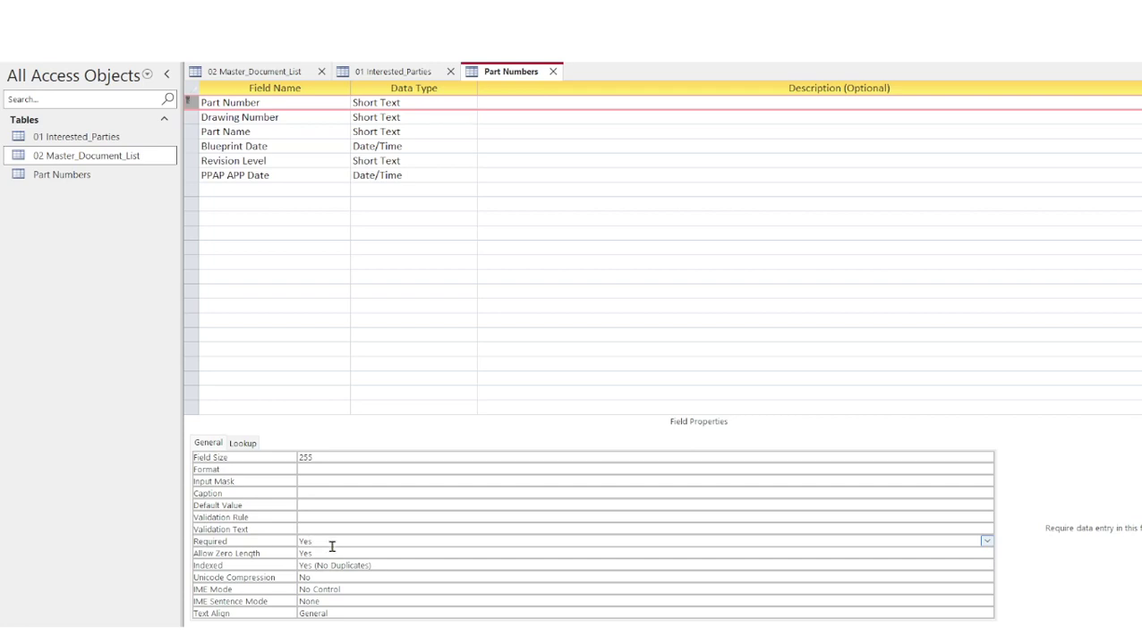
{"action": "left_click", "coordinate": [339, 551]}
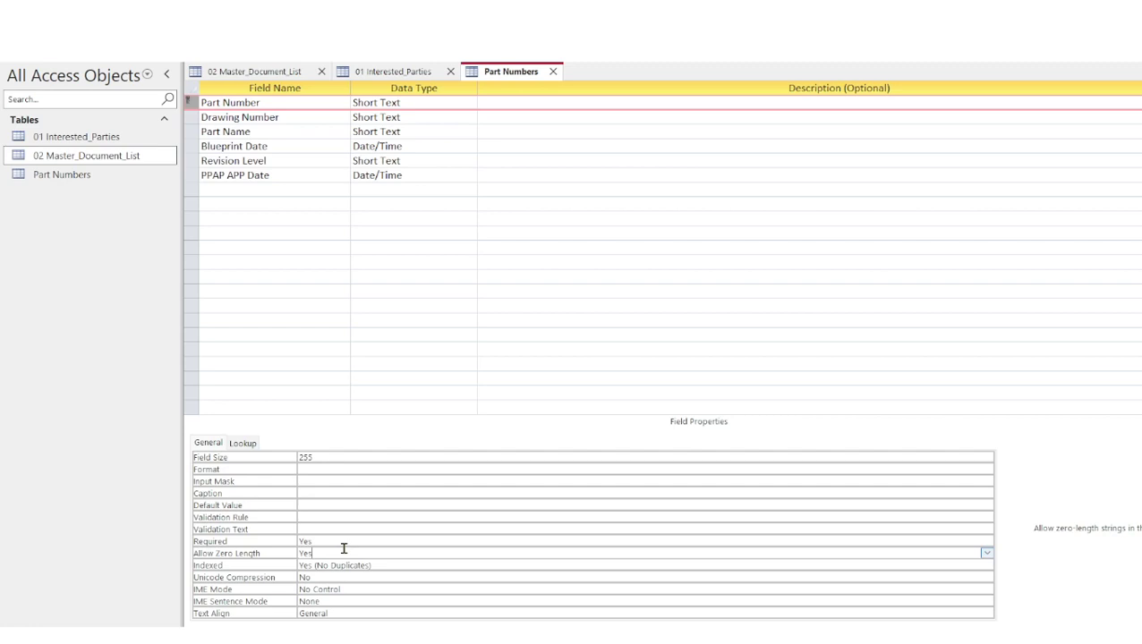
{"action": "left_click", "coordinate": [376, 563]}
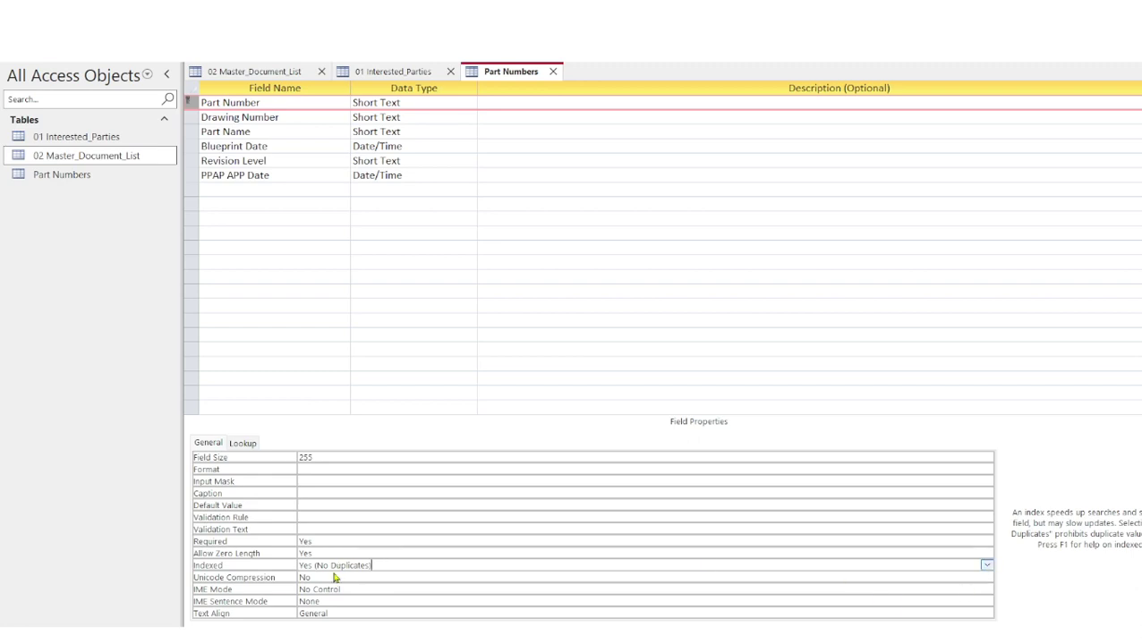
{"action": "key", "text": "F2"}
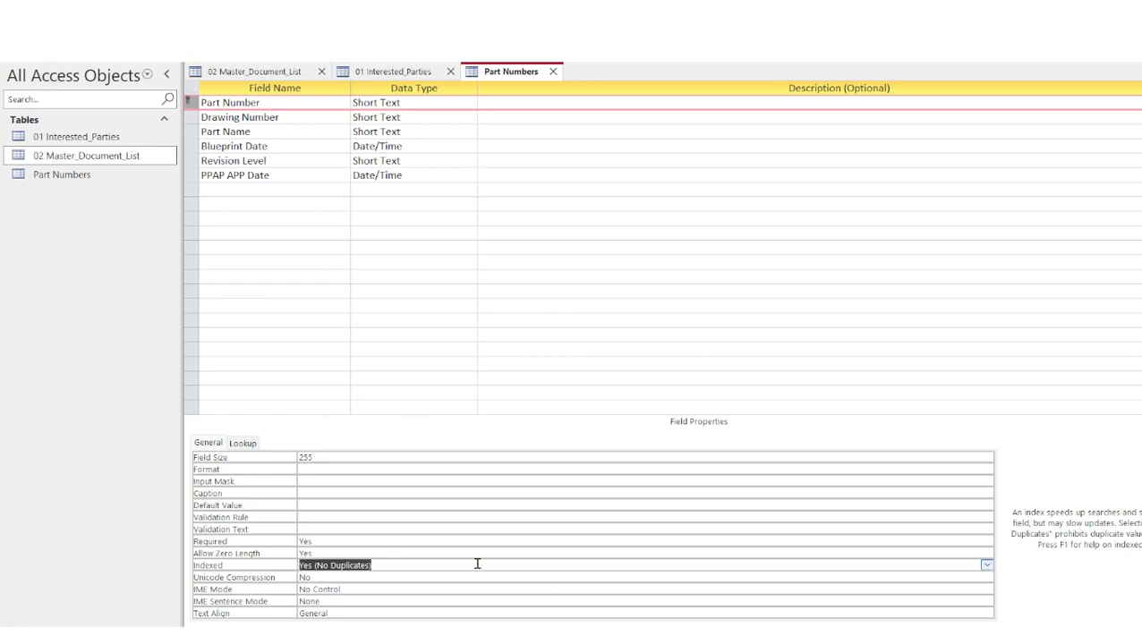
{"action": "key", "text": "F2"}
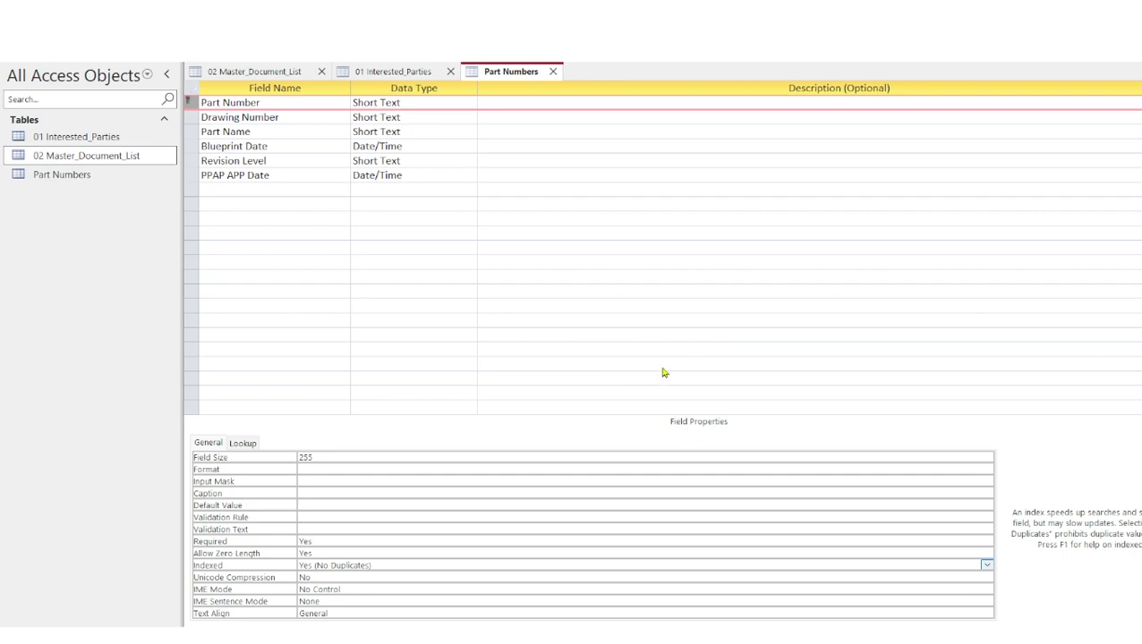
- Remove the primary key from Part Number and move to the Drawing Number field name
{"action": "left_click", "coordinate": [209, 115]}
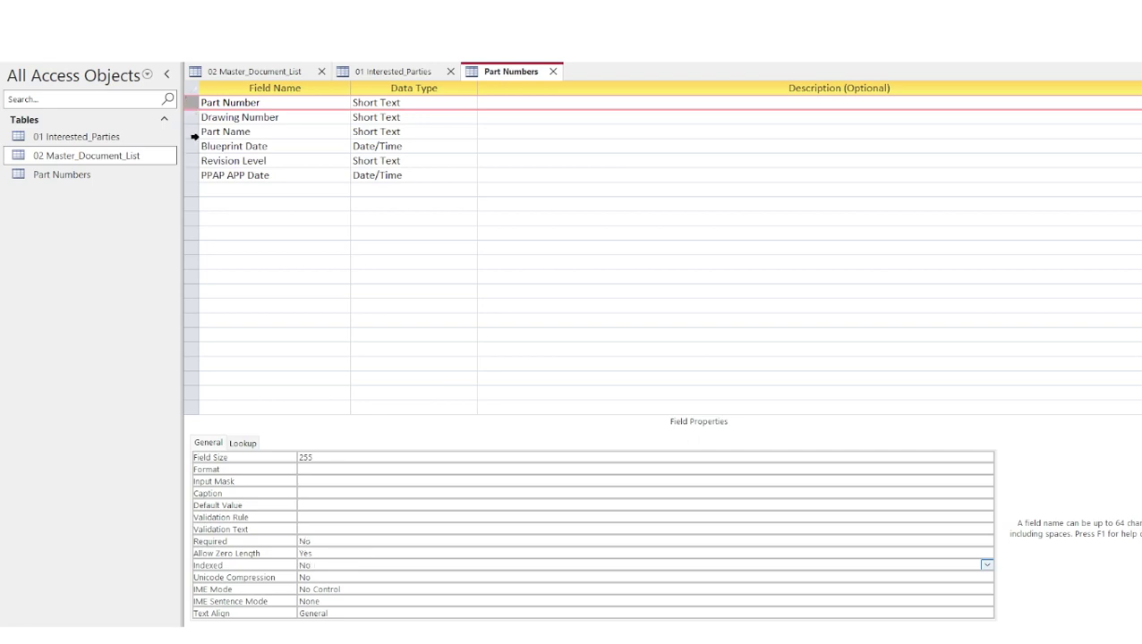
{"action": "left_click", "coordinate": [289, 116]}
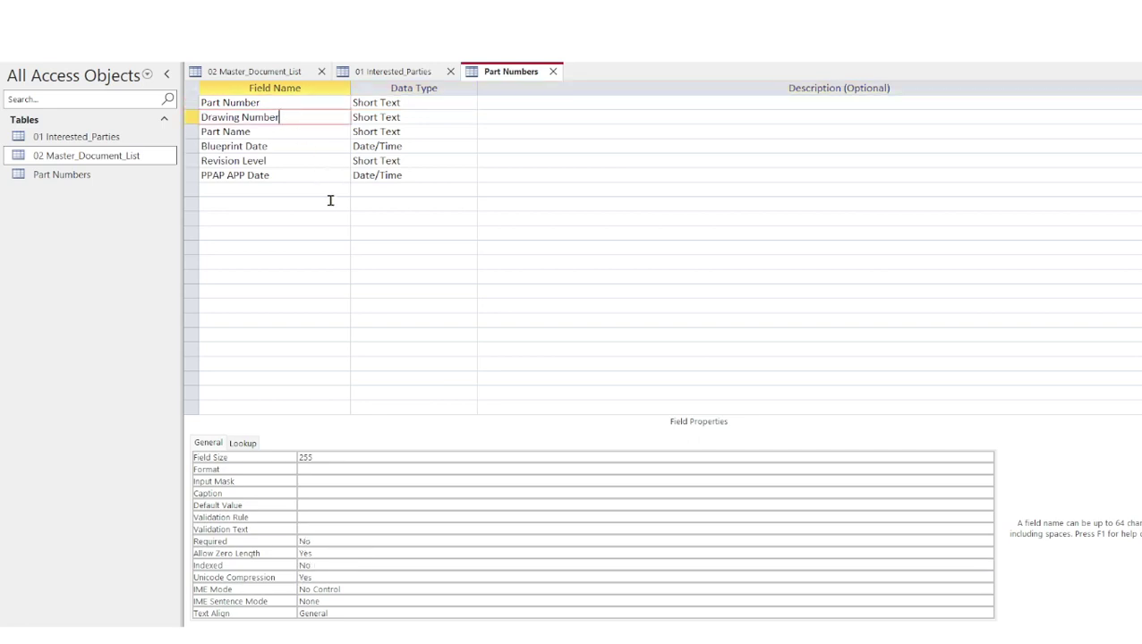